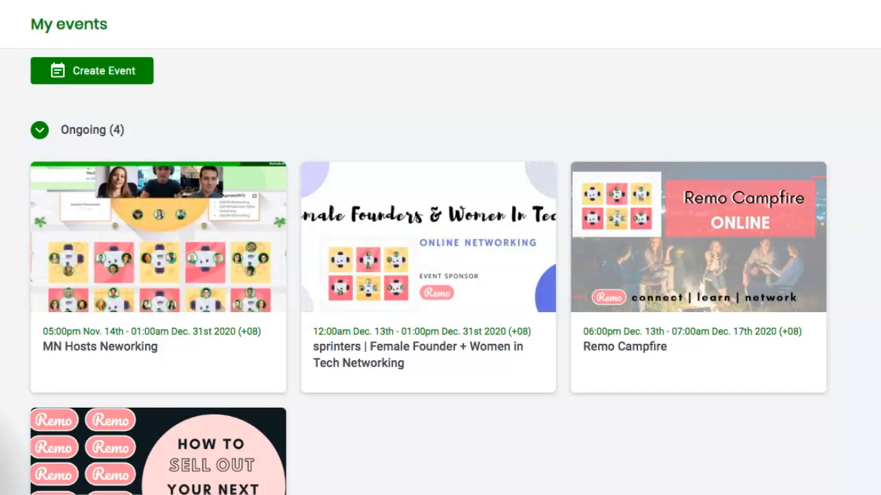
Step: Open the navigation drawer from the hamburger icon on the My events page
click(1, 25)
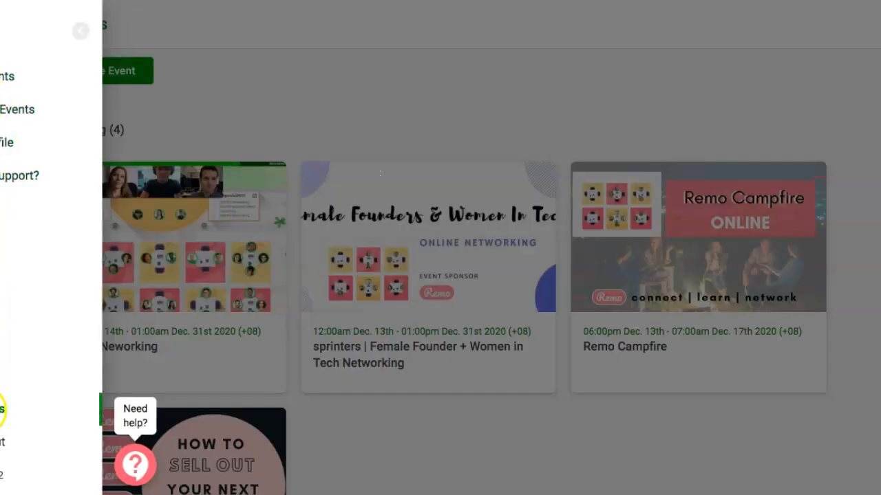
Step: Go to Settings, then bring up the CNAME custom subdomain help article
click(2, 410)
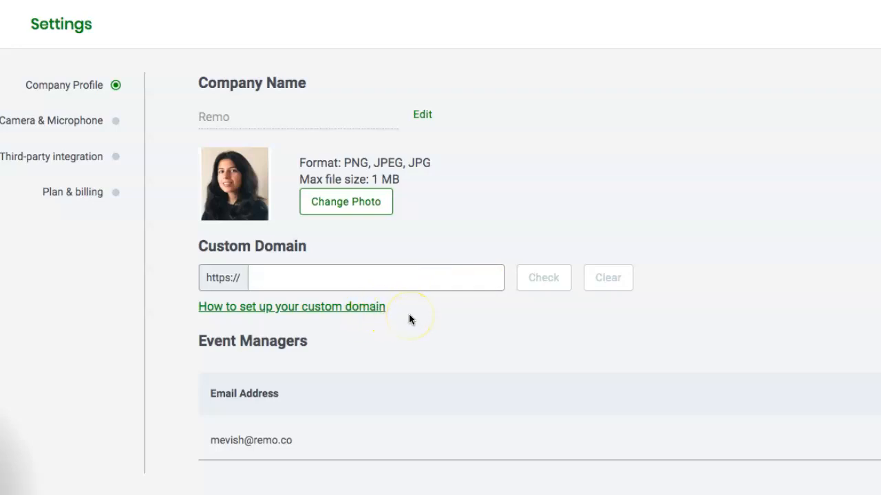
key(ctrl+Tab)
Step: Read through the CNAME setup steps, then paste events.sprinters.co into the Custom Domain field
click(513, 341)
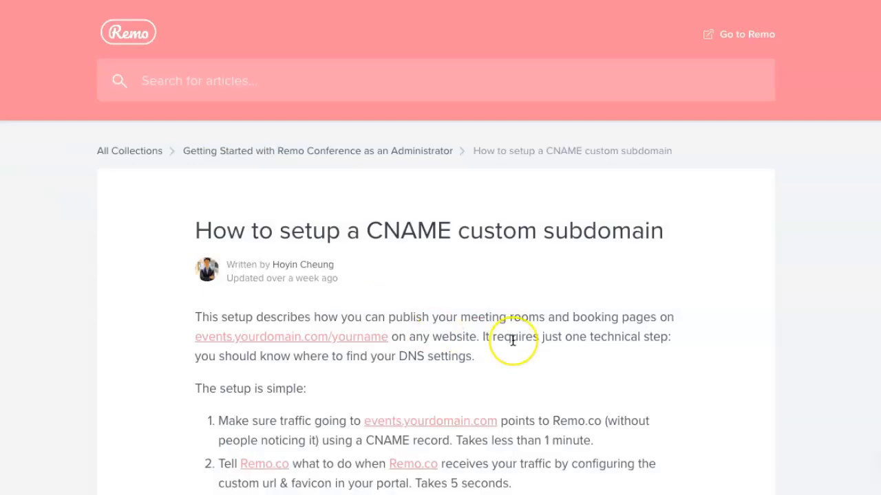
scroll(513, 340, down, 1)
scroll(512, 340, down, 1)
scroll(513, 340, down, 1)
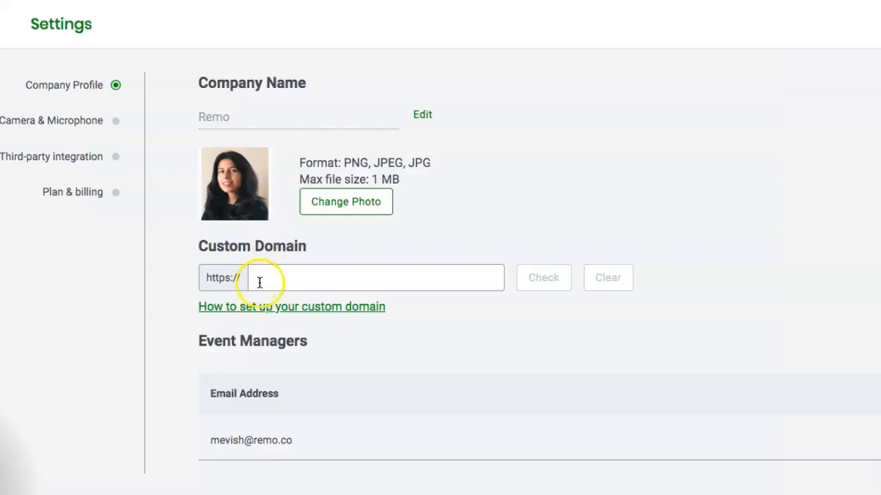
click(259, 281)
text(events.sprinters.co)
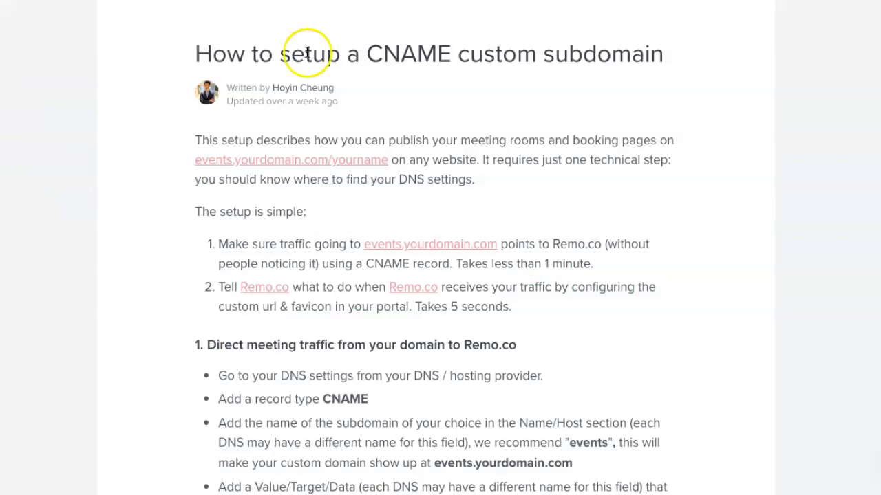
Step: Scroll the CNAME article down to section 1's DNS record steps
scroll(375, 200, down, 1)
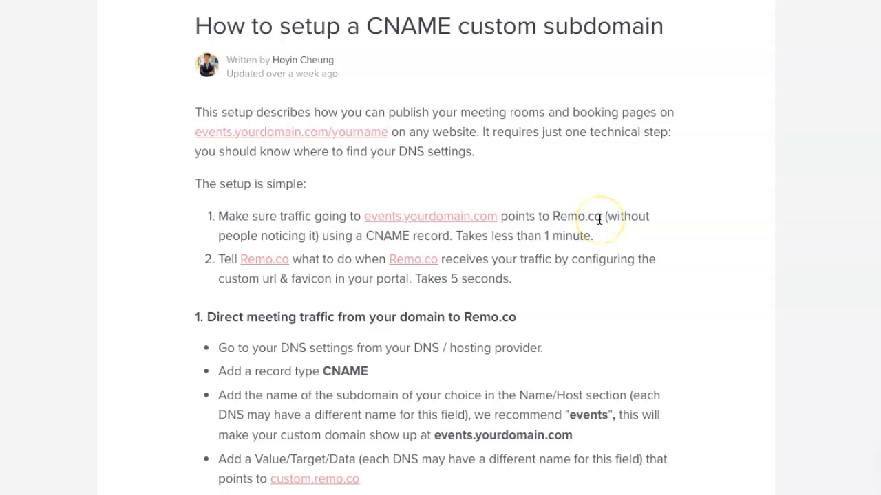
scroll(599, 219, down, 2)
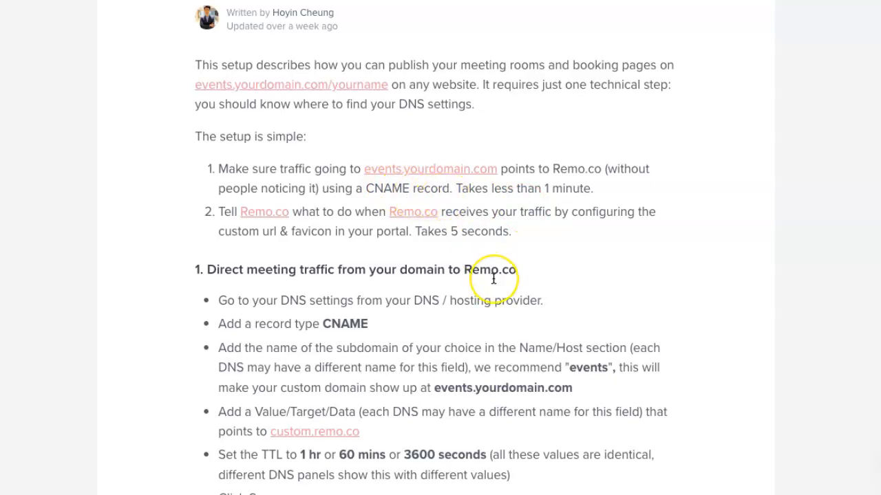
scroll(493, 279, down, 3)
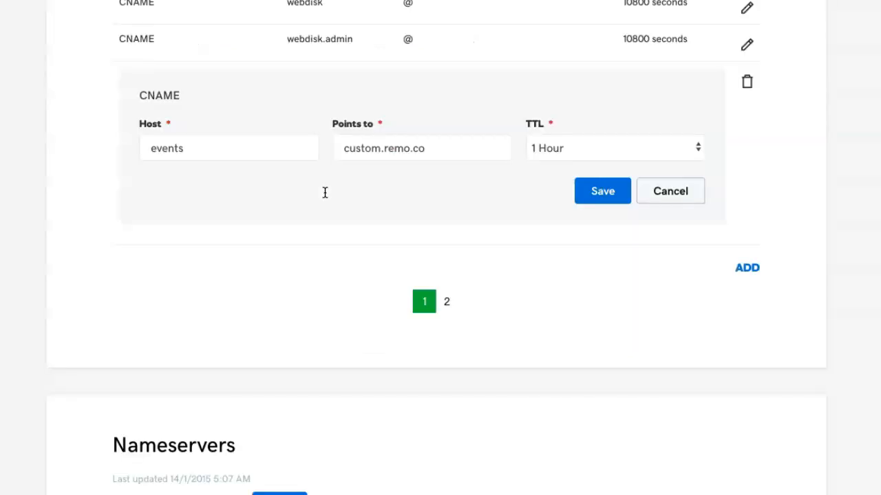
Step: Scroll down to the draft CNAME record form in GoDaddy DNS Manager
scroll(334, 208, down, 1)
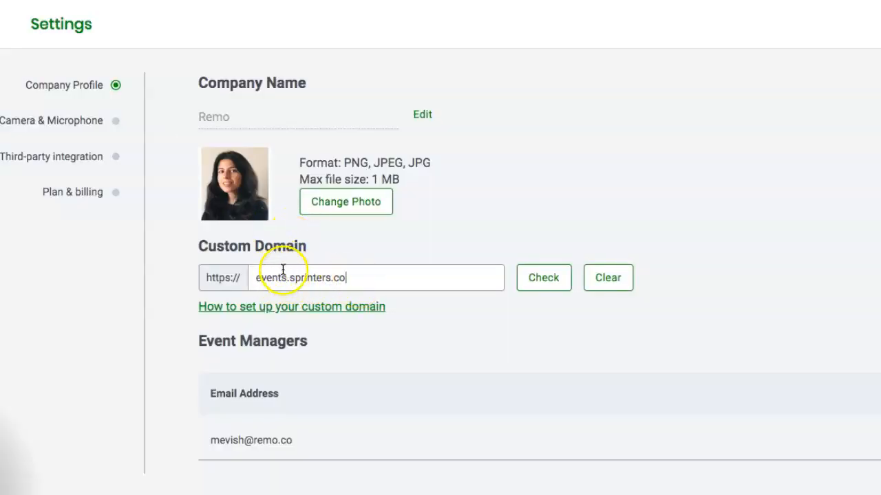
drag(288, 278, 256, 278)
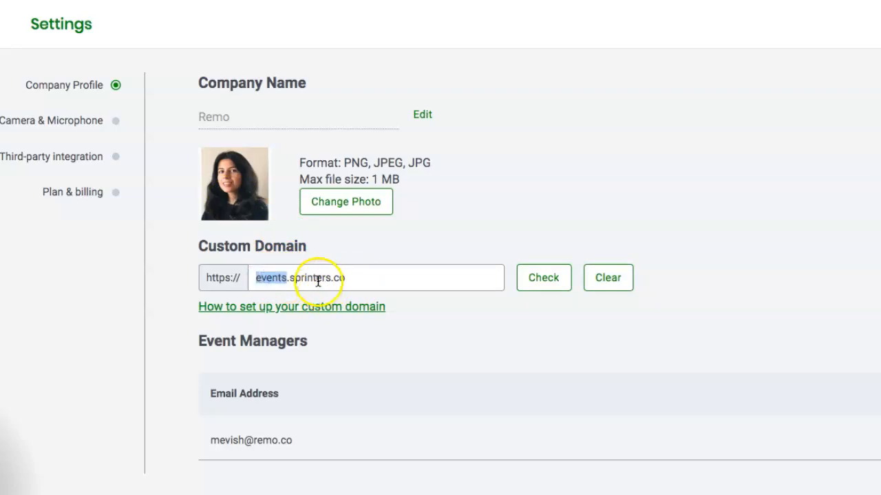
click(295, 278)
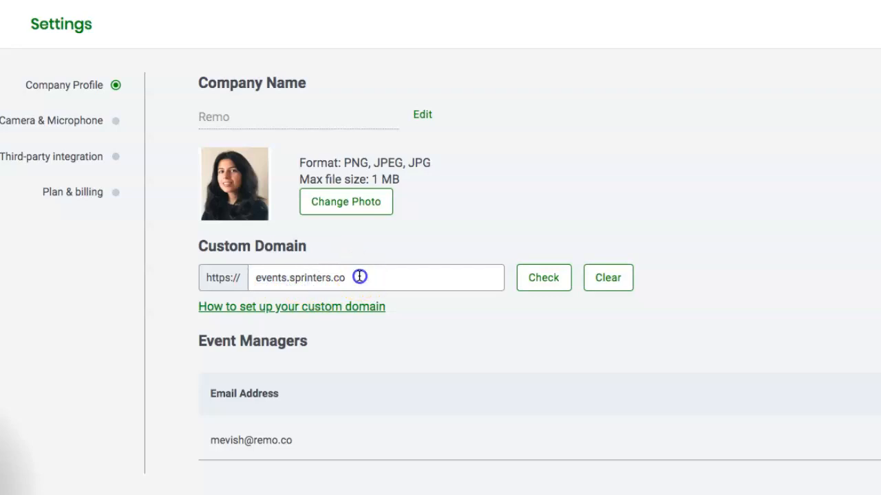
drag(358, 278, 289, 277)
click(296, 279)
double_click(398, 275)
click(393, 267)
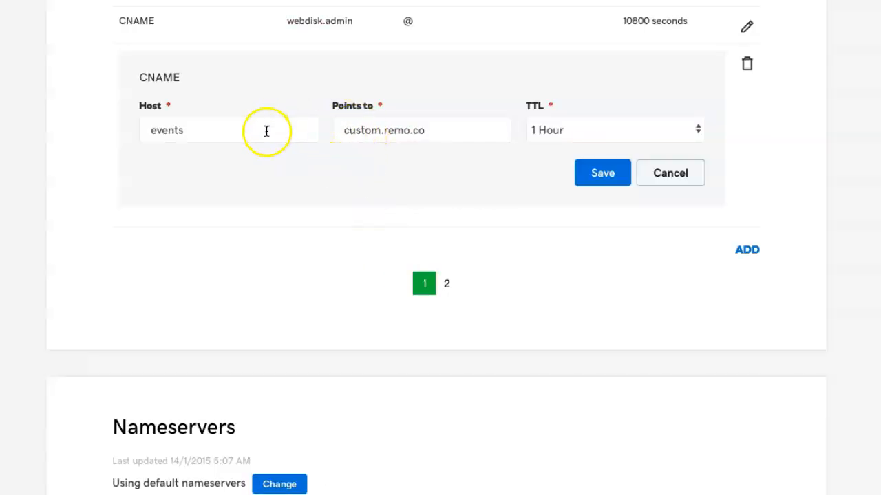
Step: Point out the draft record's Host value events and Points to value custom.remo.co
click(229, 130)
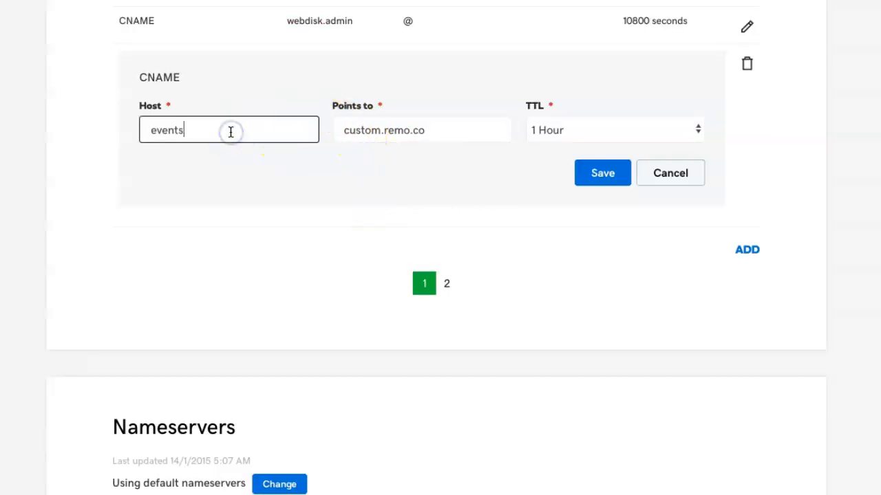
click(378, 128)
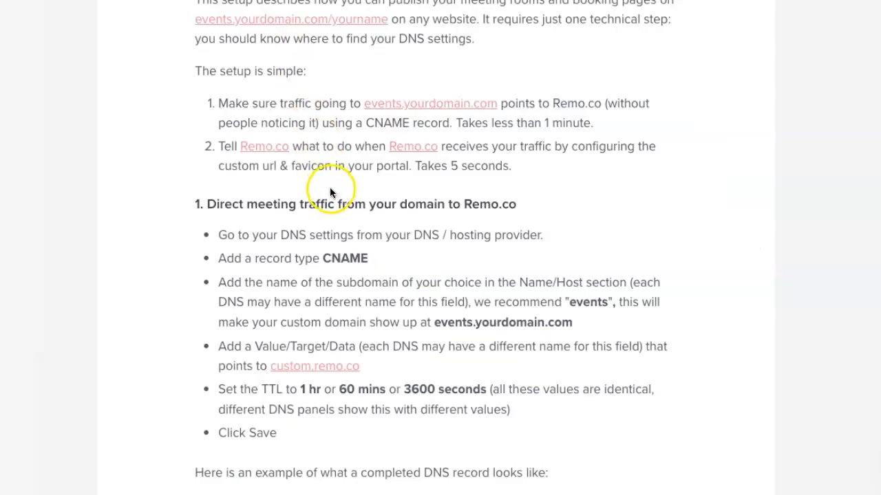
Step: Scroll the help article and highlight 'Value/Target/Data' in the fourth DNS bullet
scroll(337, 183, down, 1)
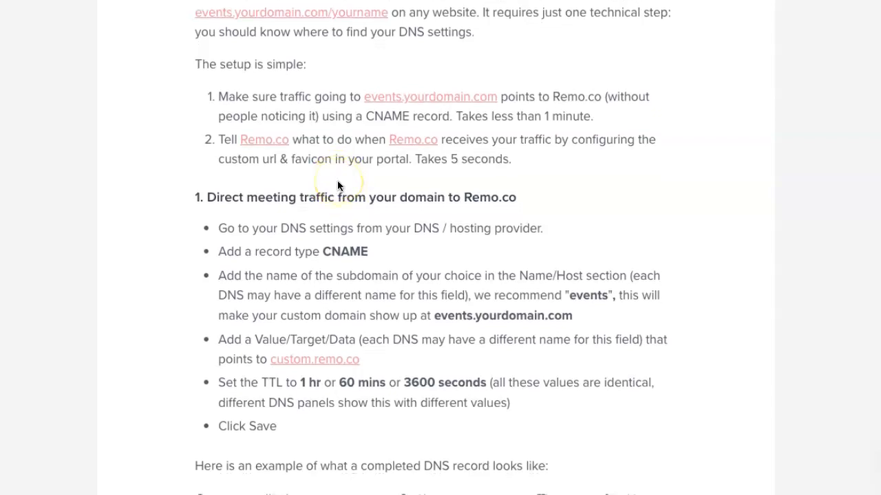
scroll(367, 254, down, 1)
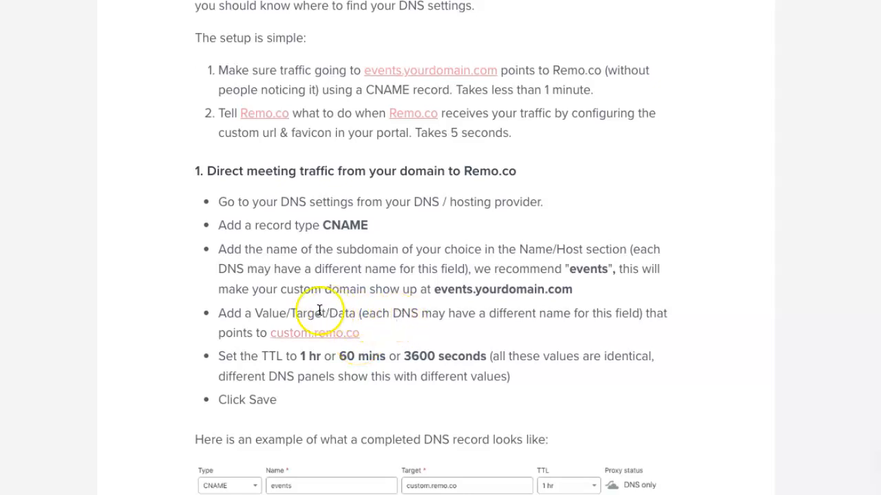
drag(256, 311, 357, 309)
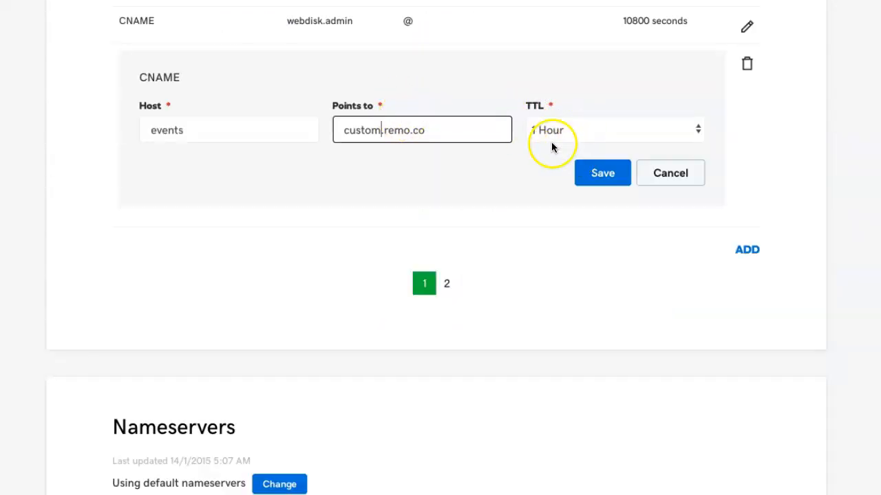
Step: Save the GoDaddy CNAME record for events pointing to custom.remo.co
click(598, 177)
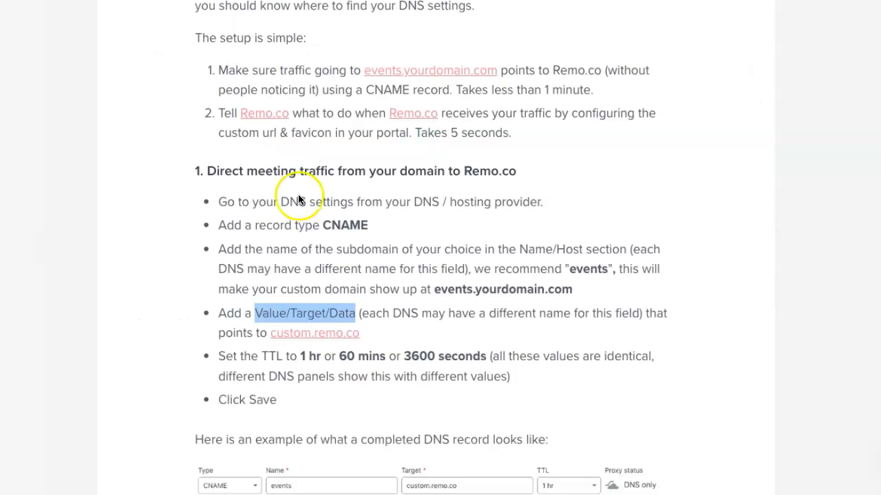
Step: Scroll through the remaining custom domain setup steps in the help article
scroll(299, 195, down, 3)
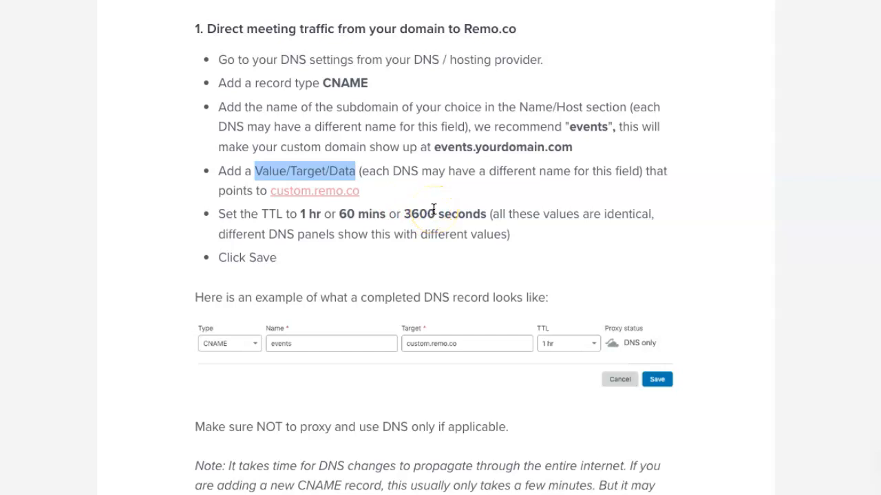
scroll(433, 209, down, 5)
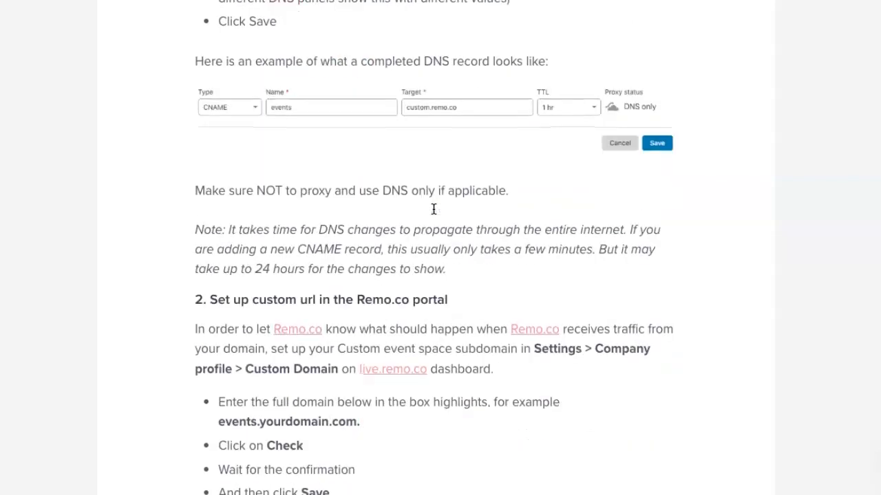
scroll(433, 209, down, 2)
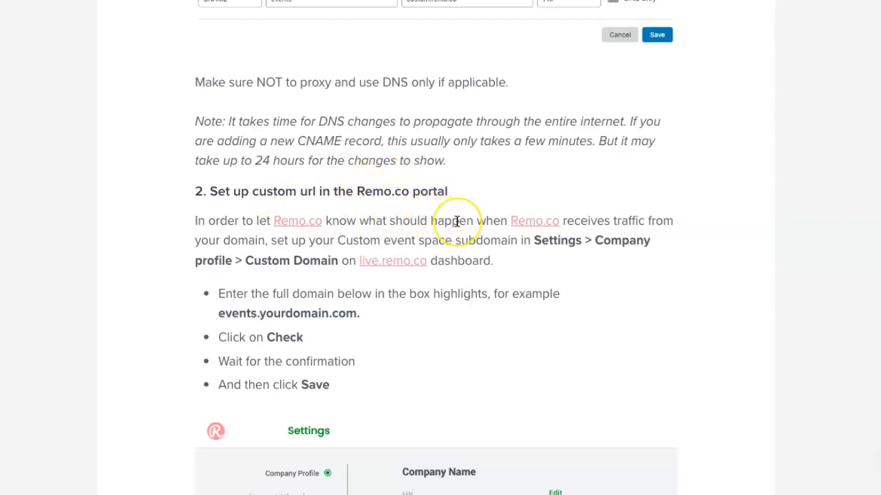
scroll(456, 221, down, 2)
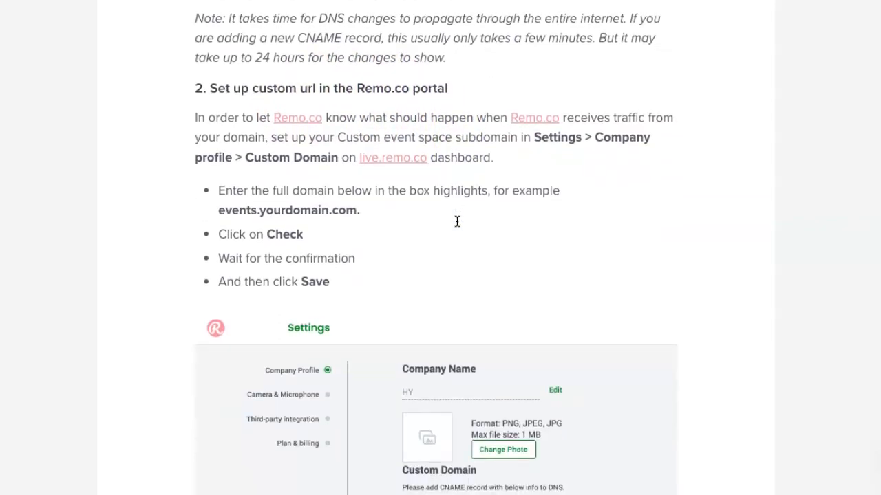
scroll(454, 276, down, 3)
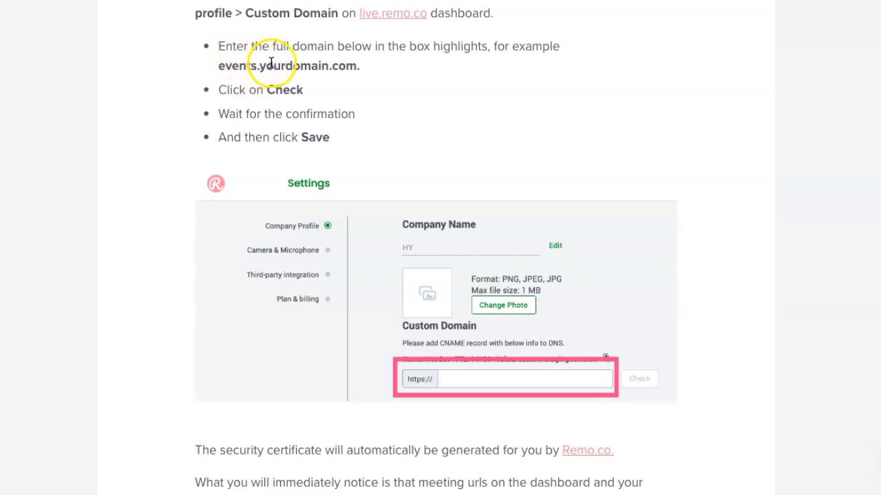
scroll(326, 151, down, 1)
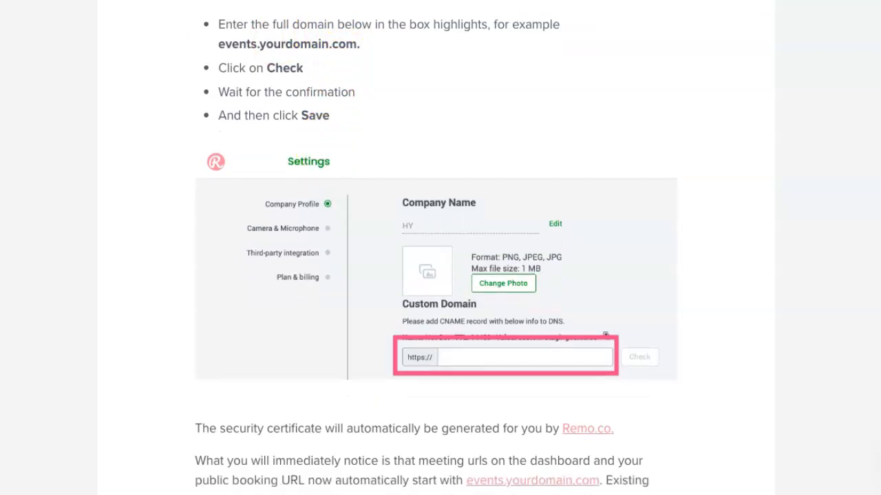
scroll(372, 165, down, 5)
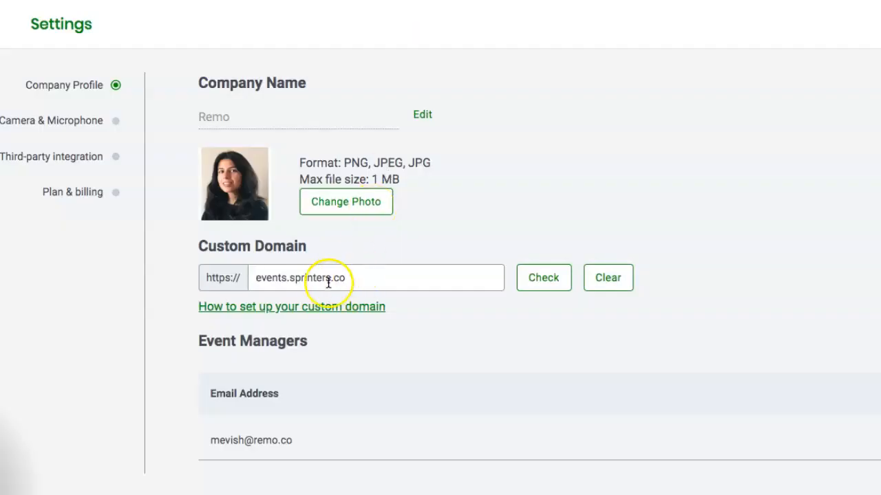
click(359, 276)
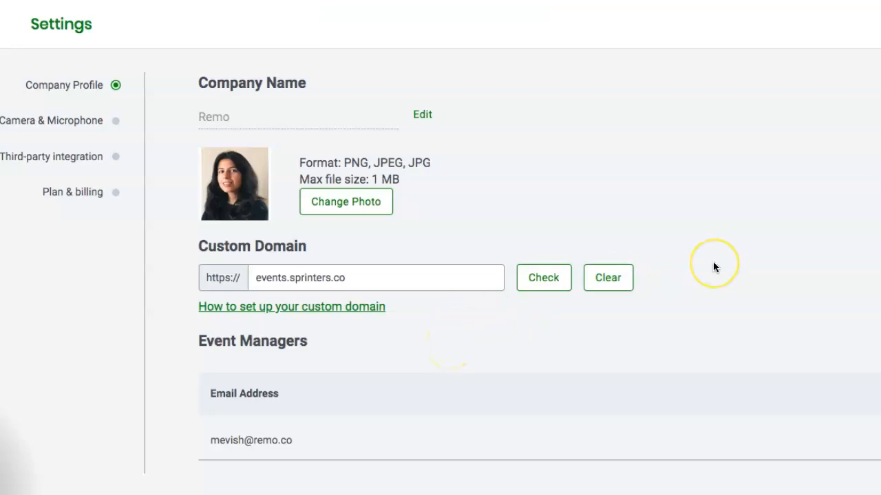
scroll(712, 267, down, 1)
scroll(713, 261, down, 4)
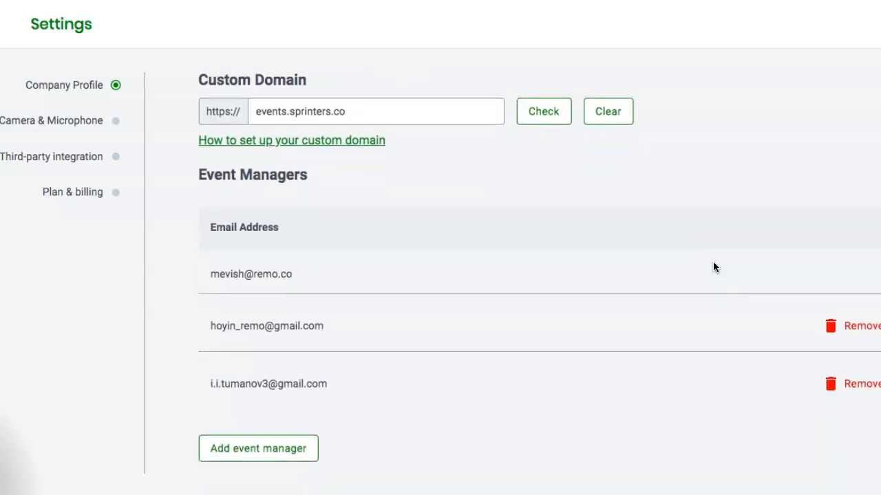
scroll(713, 267, down, 1)
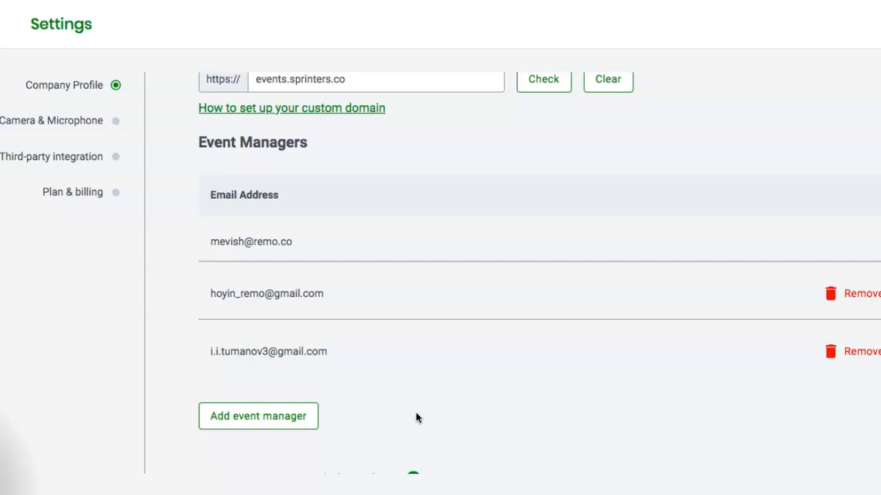
Step: Invite a new event manager by entering their e-mail address and adding them
click(251, 414)
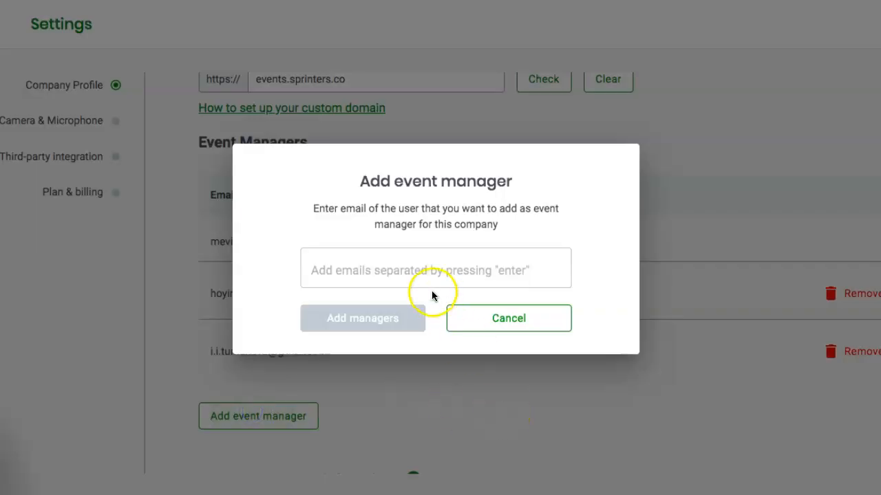
click(418, 255)
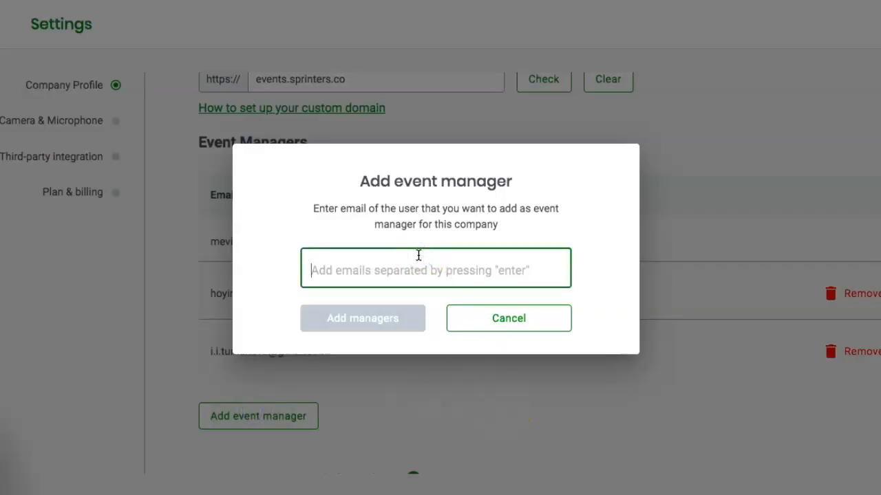
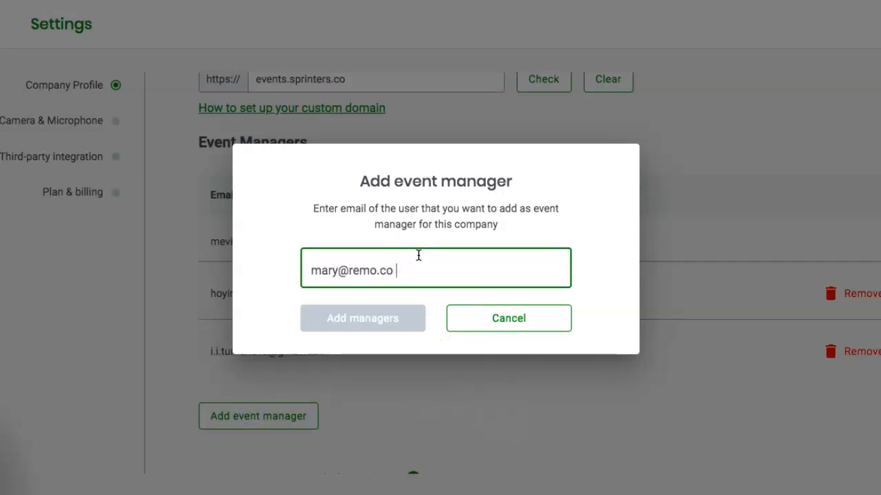
key(Return)
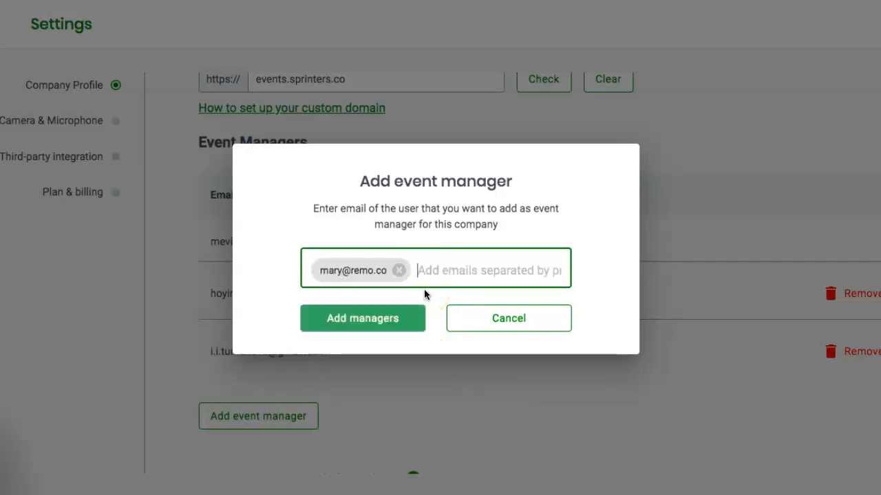
click(386, 320)
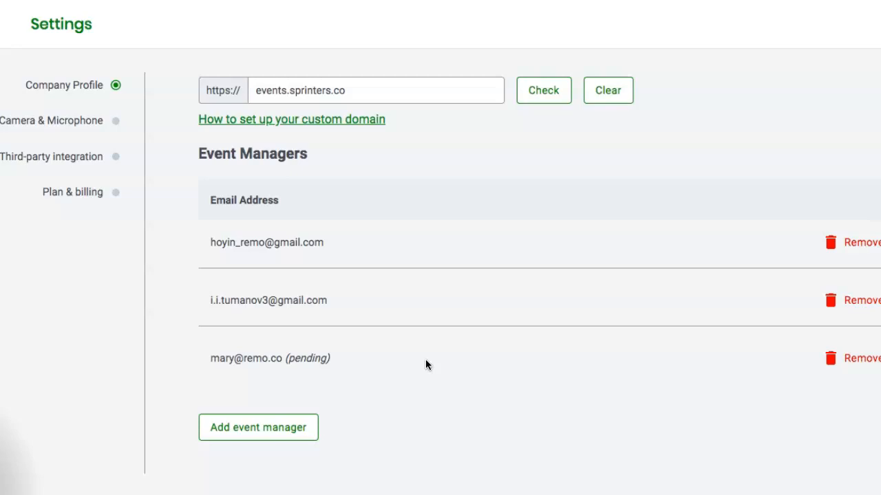
Step: Remove the pending manager from Event Managers, leaving the original three
click(860, 363)
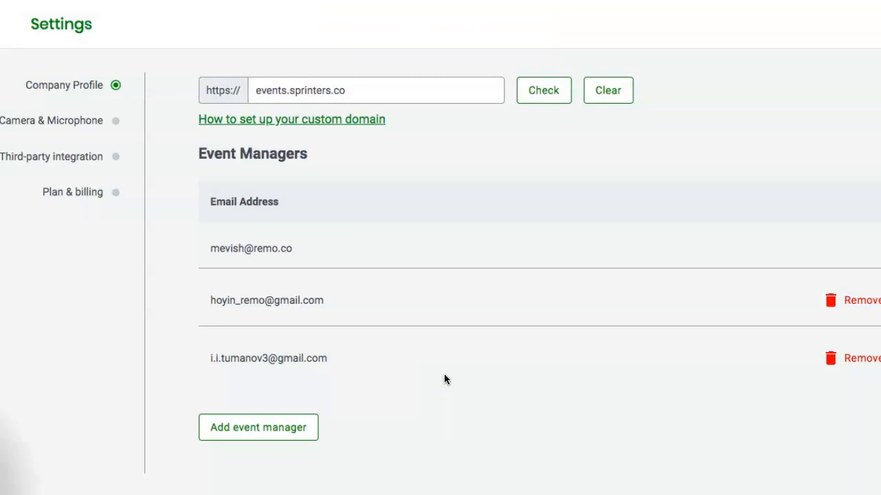
Step: Toggle 'Enable custom branding' off and on repeatedly, ending checked with 'Enabled white label.' shown
scroll(444, 375, down, 3)
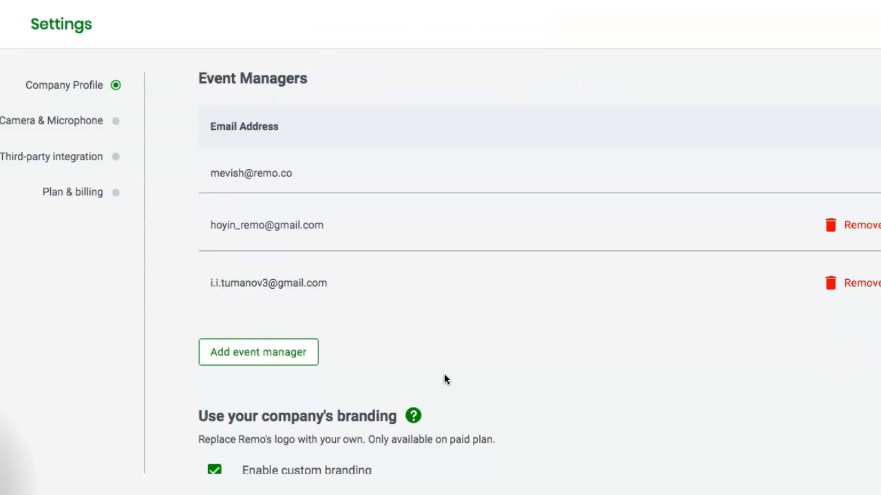
scroll(443, 375, down, 2)
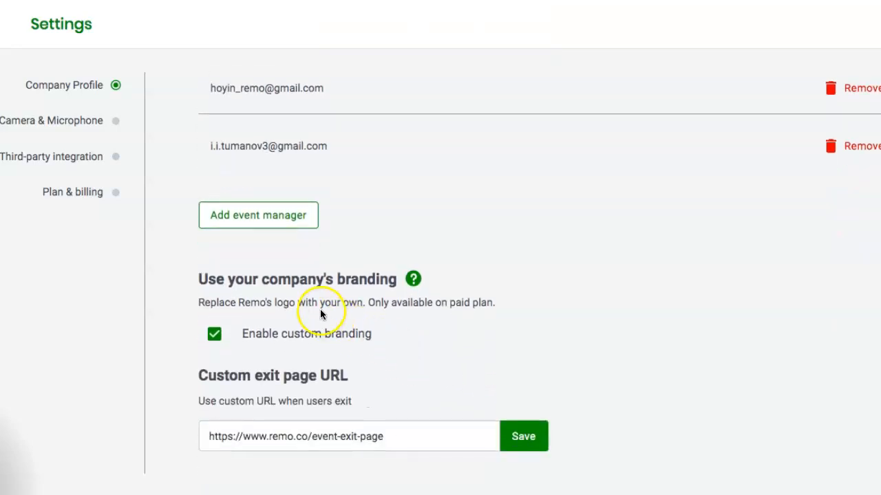
click(220, 341)
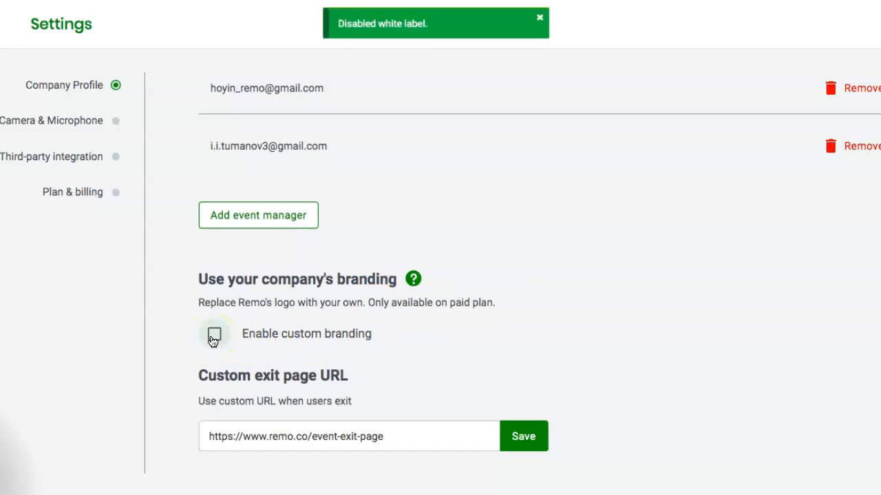
click(214, 341)
click(214, 338)
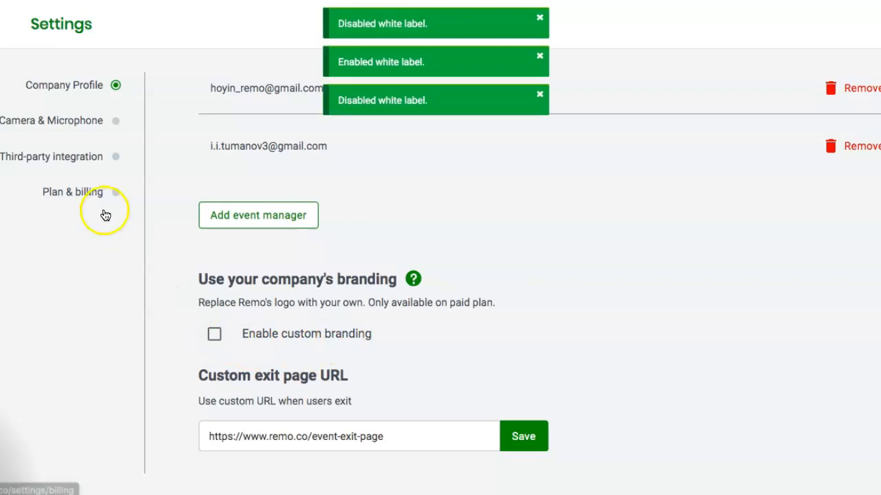
click(216, 341)
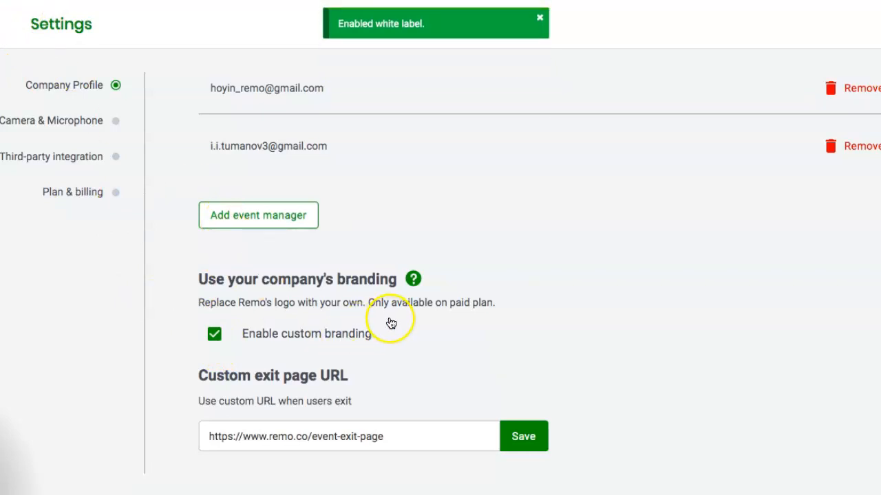
mouse_move(413, 284)
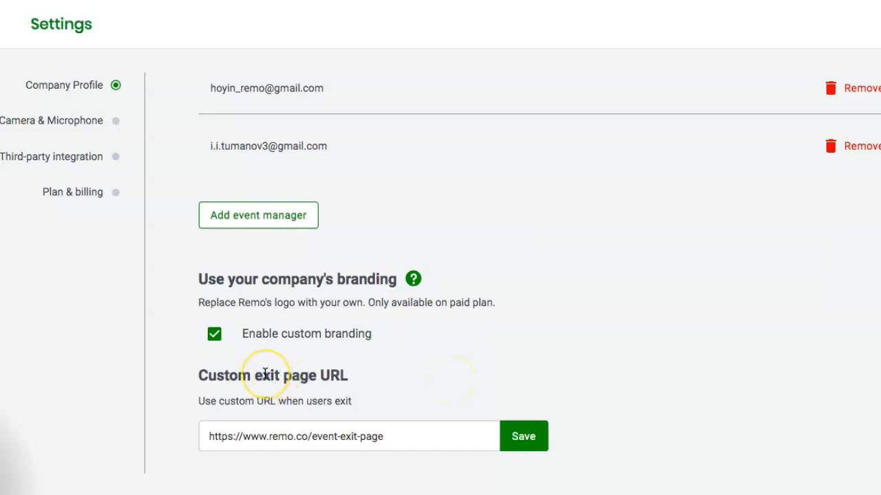
Step: Select the whole Custom exit page URL, then deselect it, leaving the URL unchanged
drag(263, 374, 327, 380)
click(355, 380)
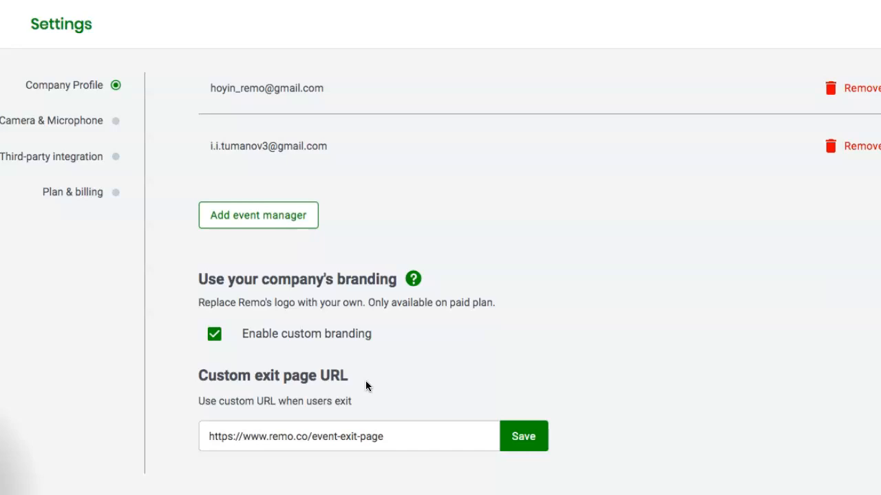
double_click(359, 444)
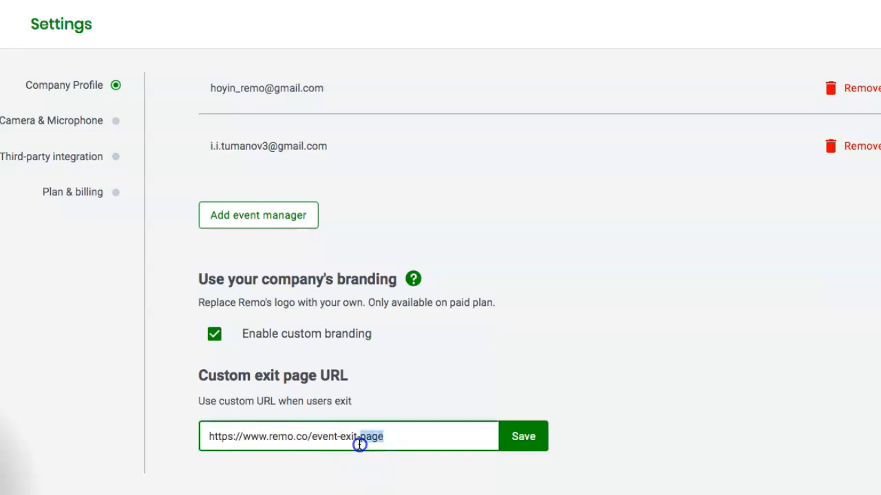
key(ctrl+a)
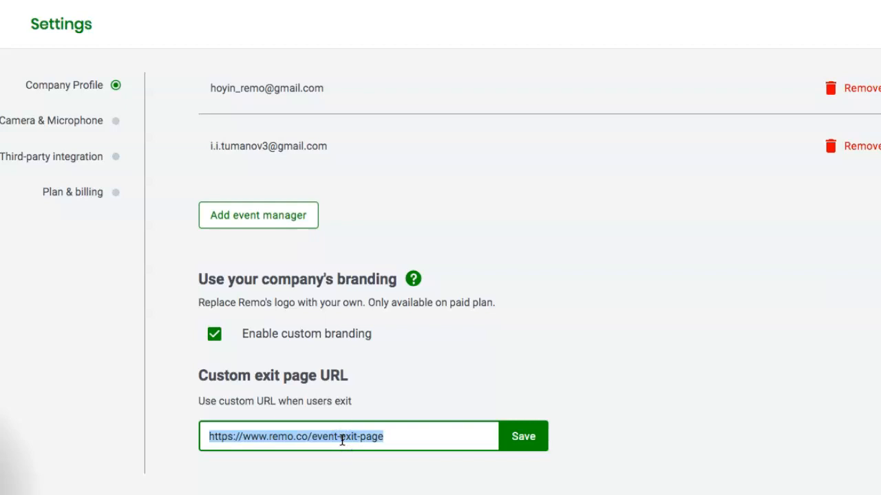
click(444, 436)
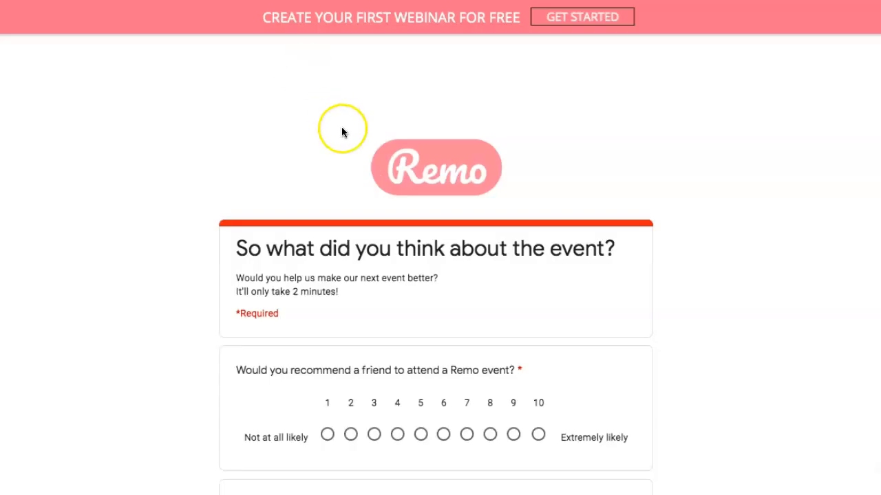
Step: Scroll through the Google Forms 'So what did you think about the event?' survey questions
scroll(701, 327, down, 1)
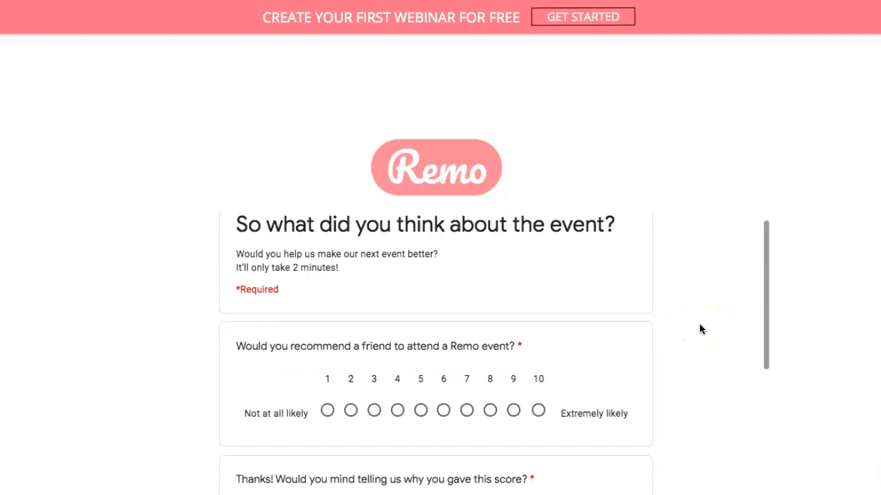
scroll(699, 329, down, 4)
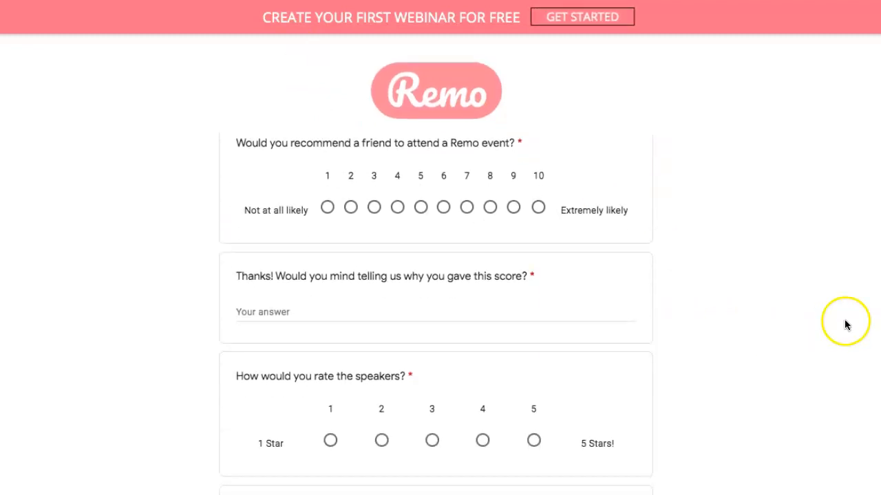
scroll(733, 364, down, 9)
scroll(734, 368, down, 2)
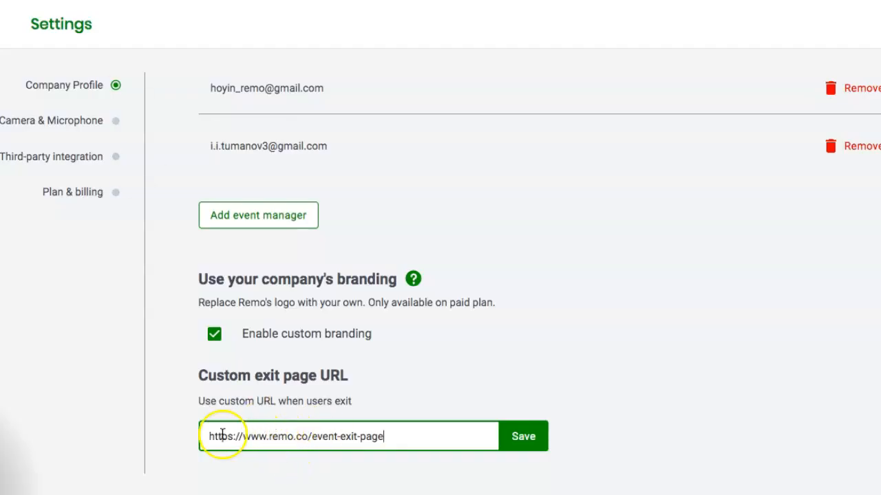
Step: Open Third-party integration and focus the Hey Summit and Zapier token fields, then go to Plan & billing
click(43, 124)
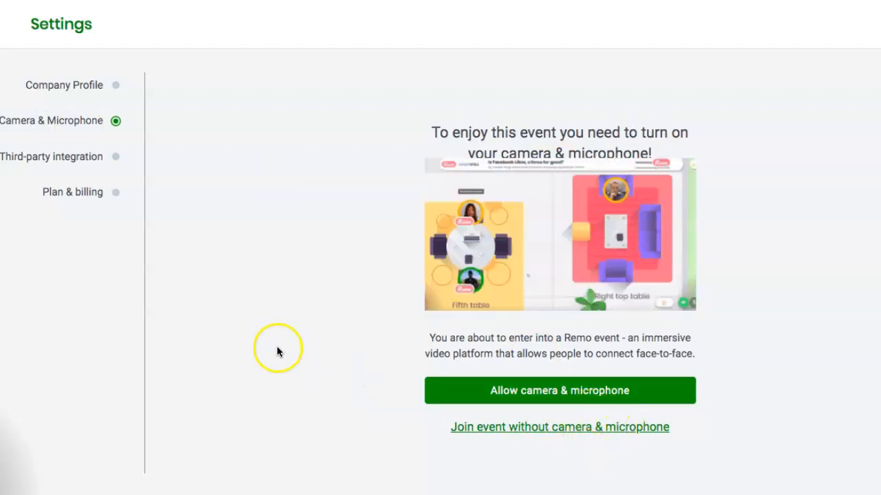
click(100, 166)
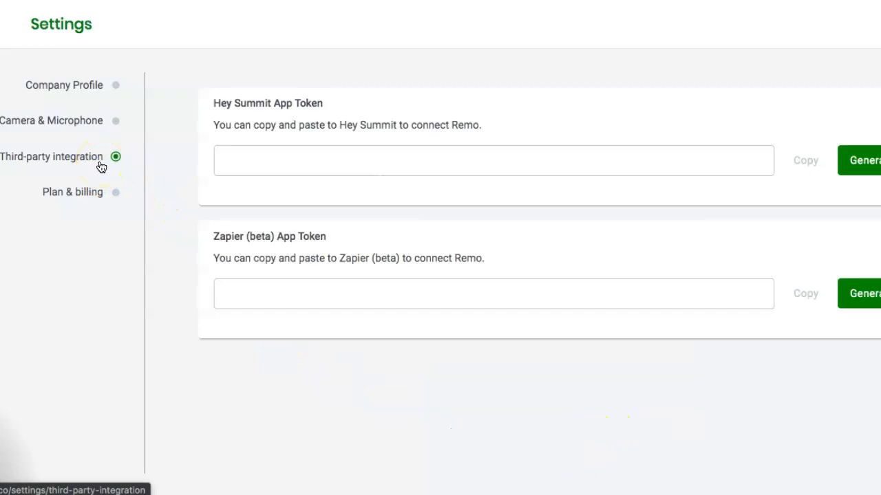
click(355, 158)
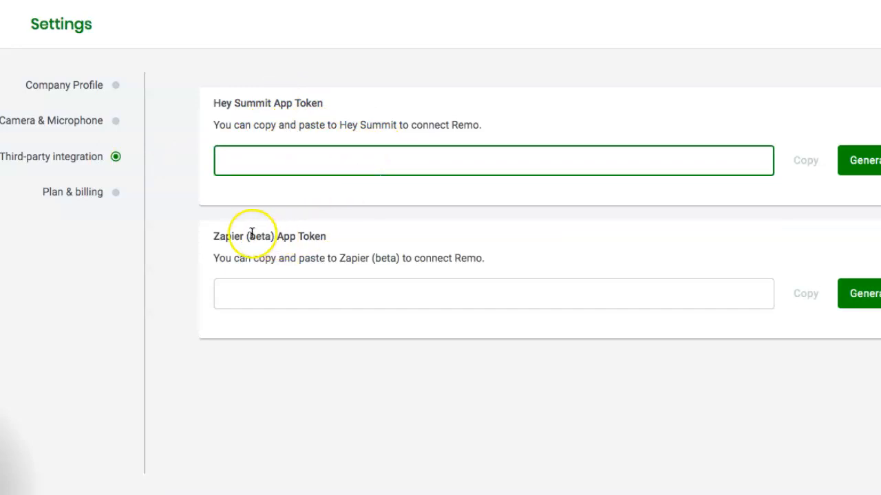
click(271, 293)
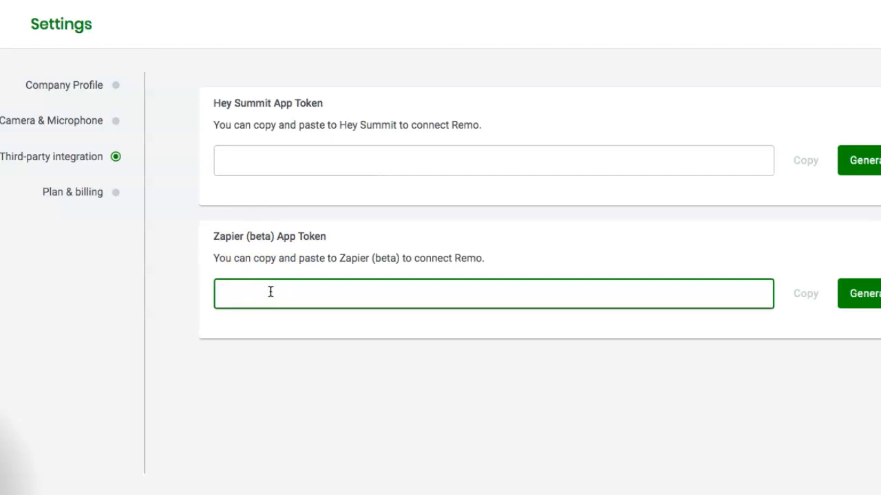
click(110, 198)
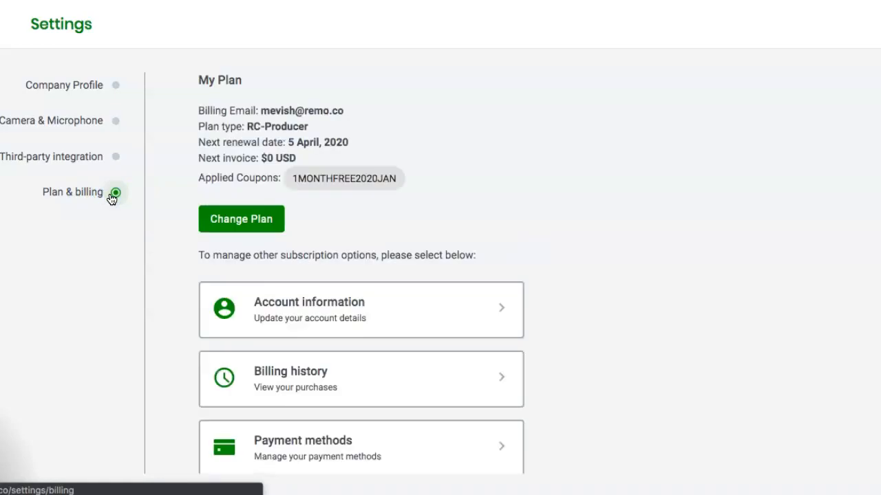
Step: Review the RC-Producer plan, 1MONTHFREE2020JAN coupon and 5.48 of 50 HD recording hours used
scroll(714, 311, down, 3)
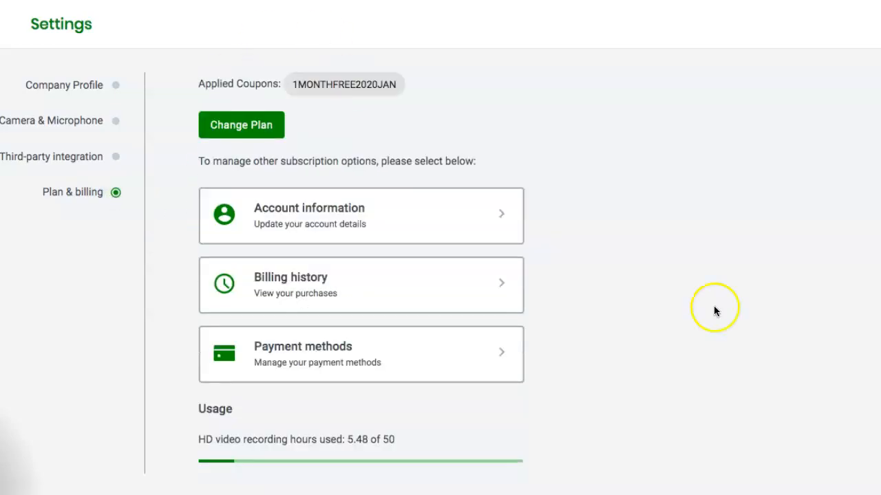
scroll(623, 245, up, 3)
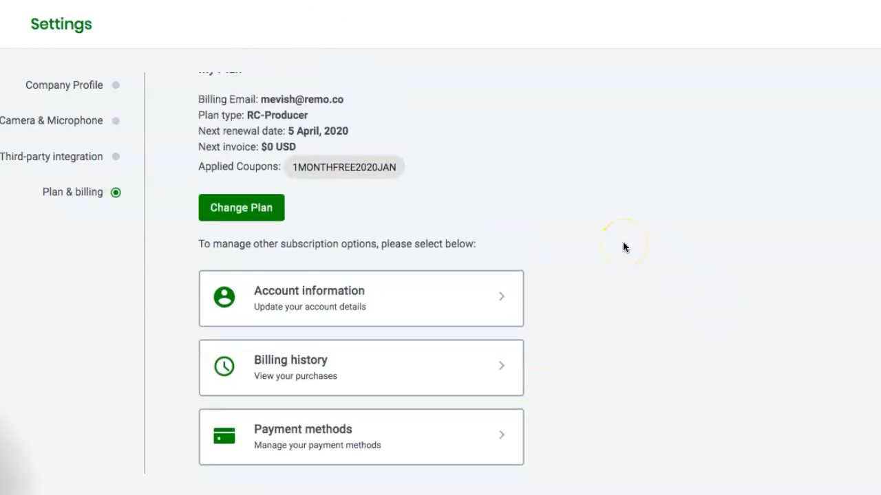
scroll(460, 234, down, 3)
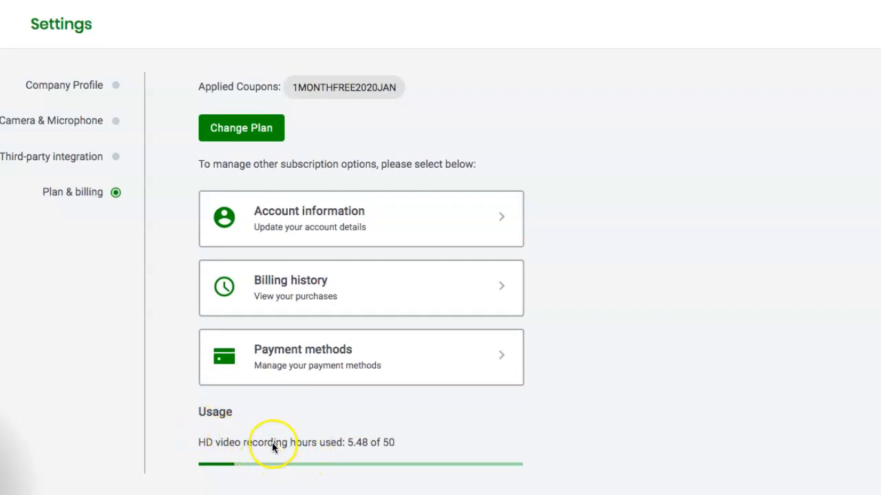
scroll(569, 247, up, 1)
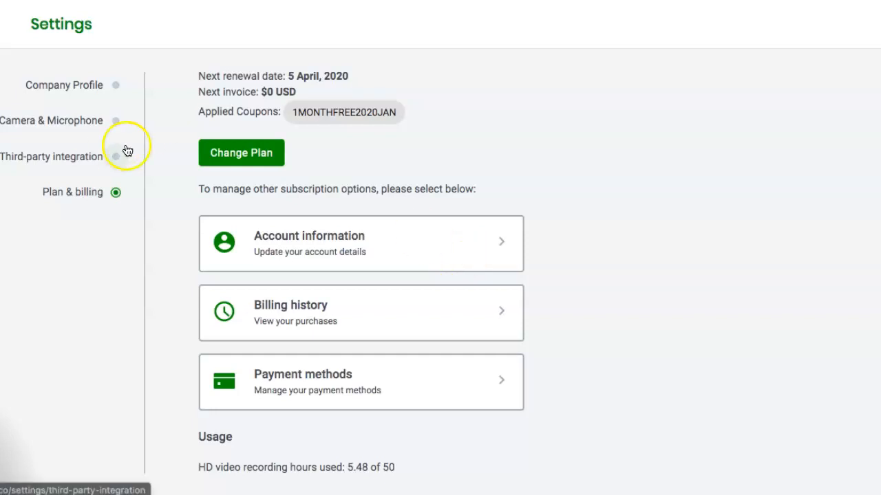
Step: Open Change Plan and compare Host $50, Director $150 and Producer $400 monthly tiers
click(244, 158)
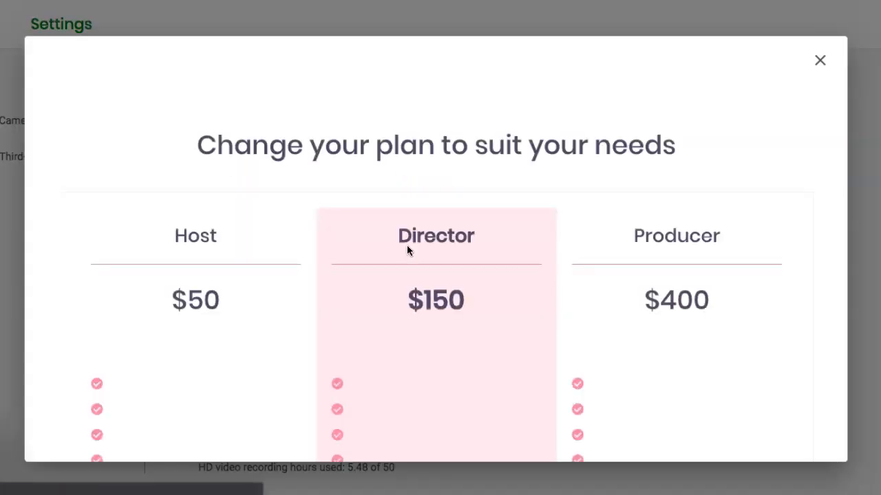
scroll(430, 294, down, 1)
scroll(429, 294, down, 4)
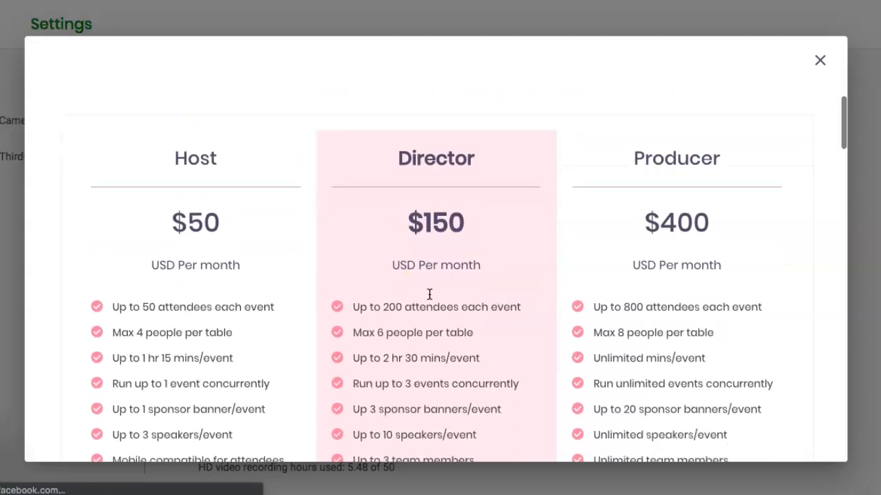
scroll(430, 294, down, 3)
scroll(429, 295, up, 4)
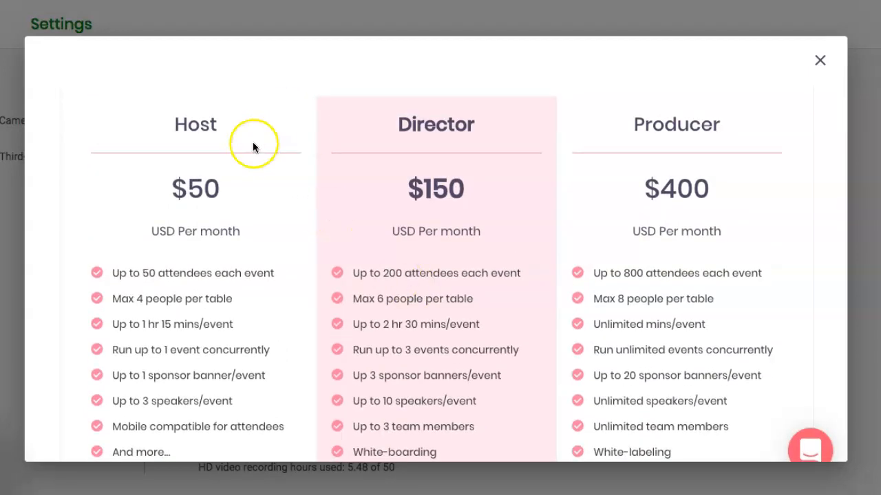
scroll(465, 229, up, 2)
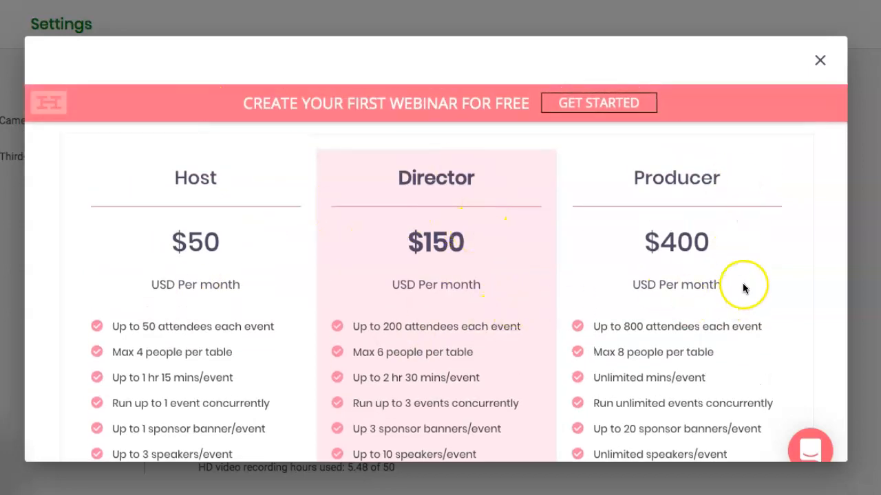
scroll(702, 323, down, 1)
scroll(702, 327, down, 2)
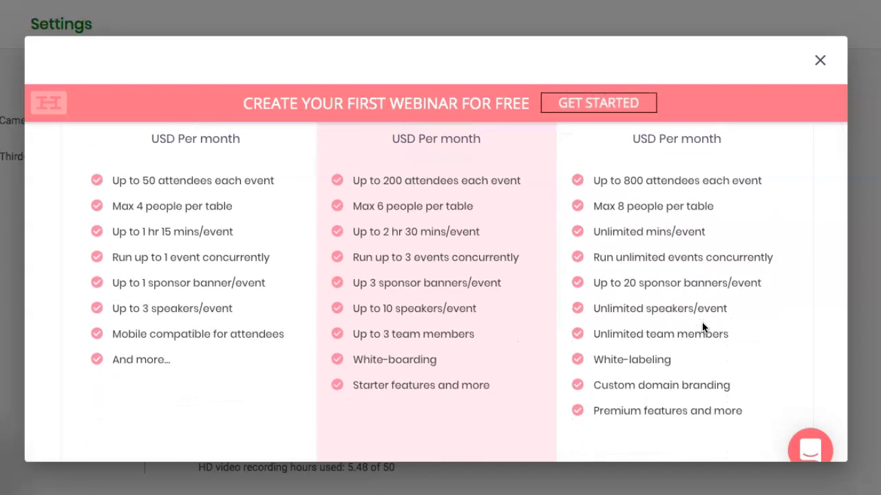
scroll(702, 327, up, 1)
scroll(701, 322, up, 3)
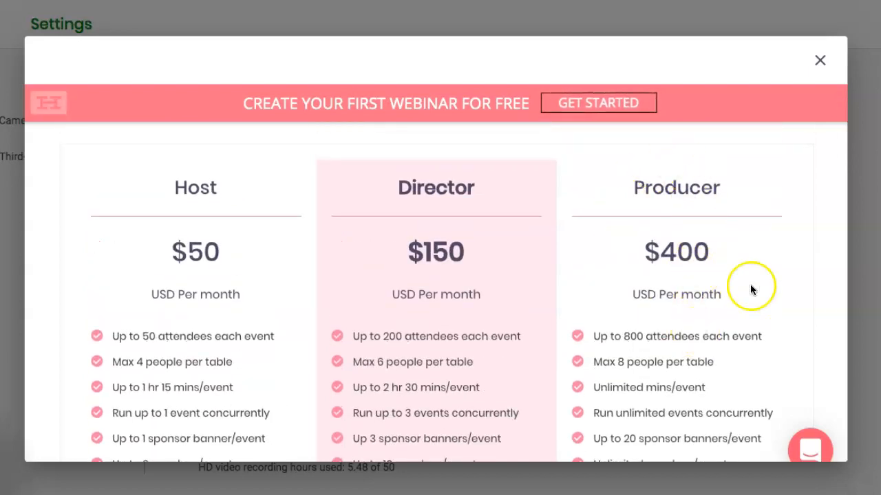
scroll(678, 314, down, 2)
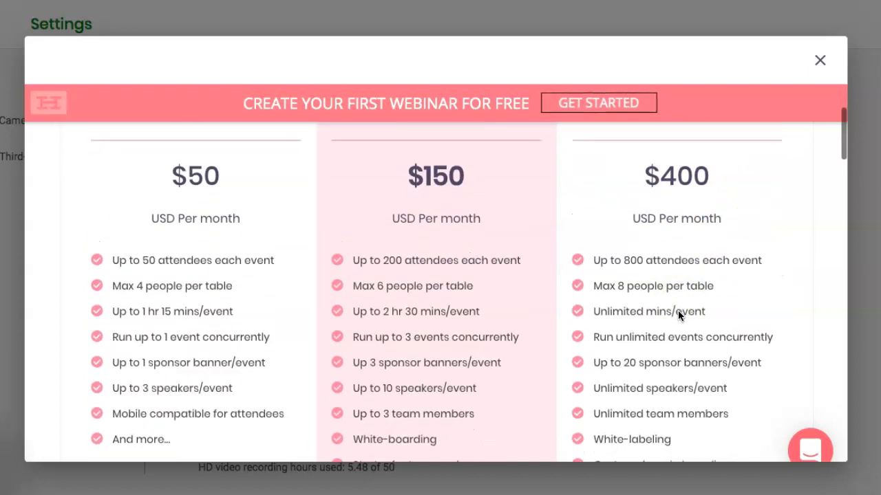
scroll(678, 310, down, 3)
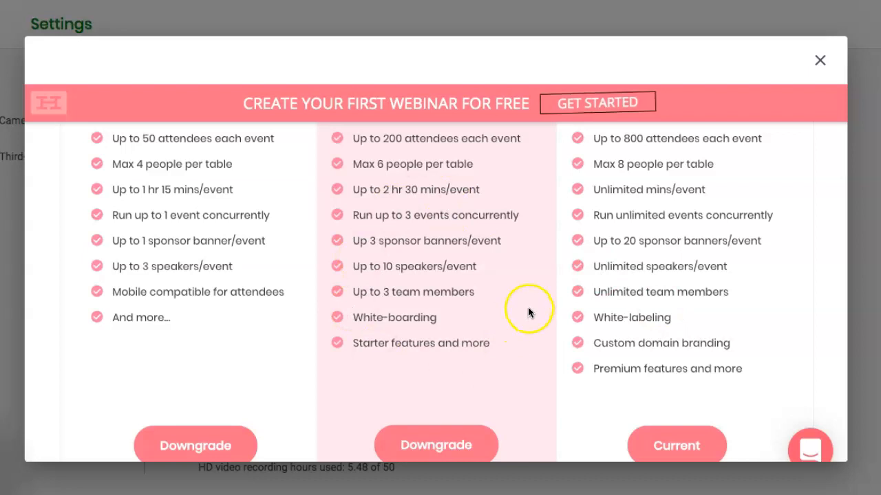
scroll(464, 340, up, 5)
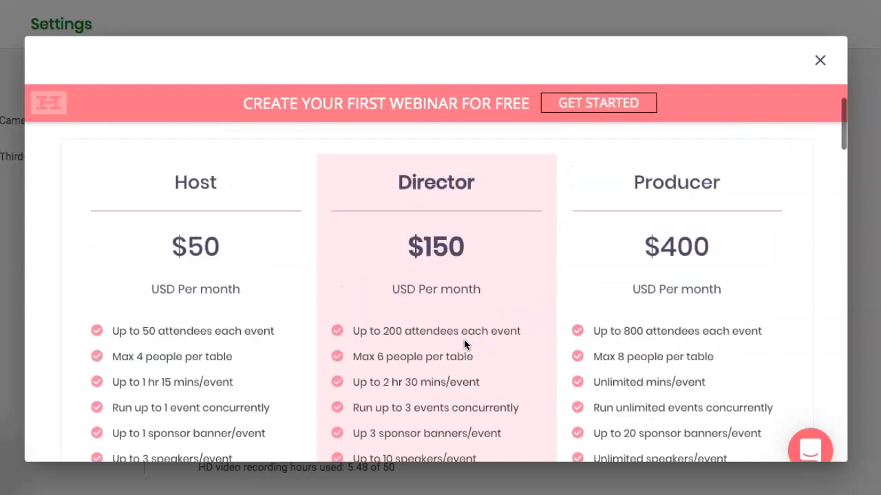
scroll(464, 339, down, 4)
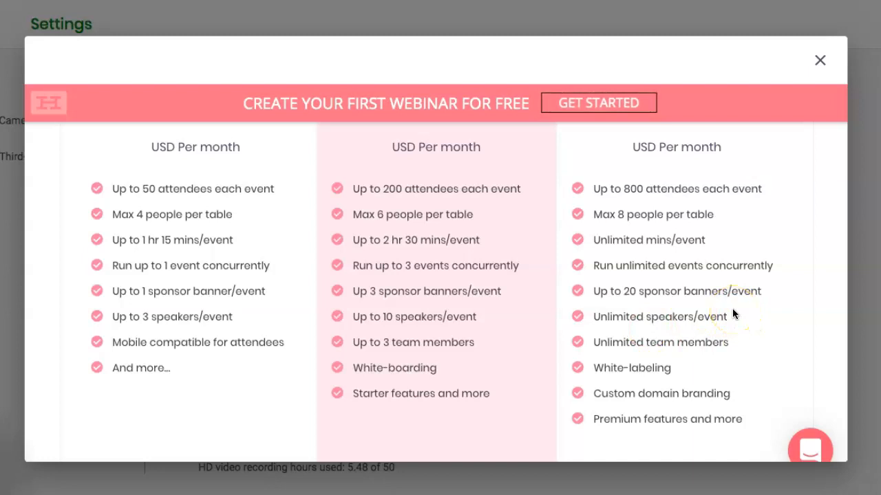
scroll(732, 308, up, 3)
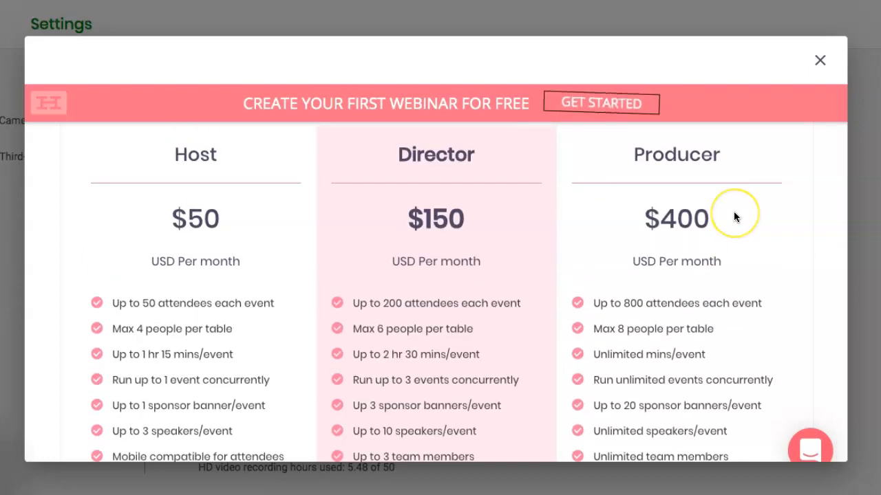
scroll(734, 213, up, 1)
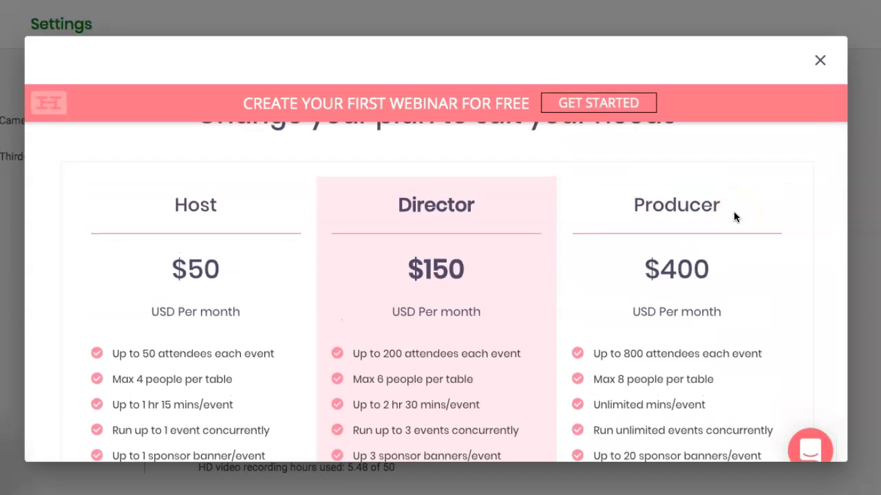